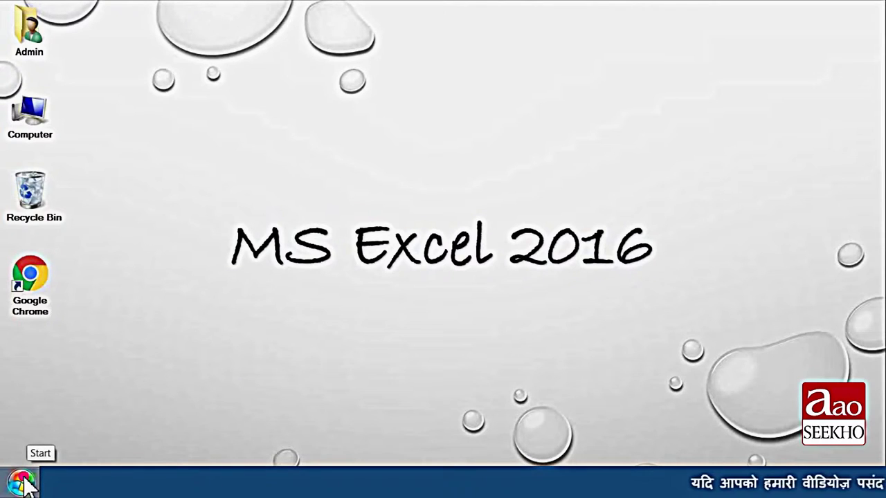
- Launch Excel 2016 from the Start menu's All Programs list
{"action": "left_click", "coordinate": [23, 483]}
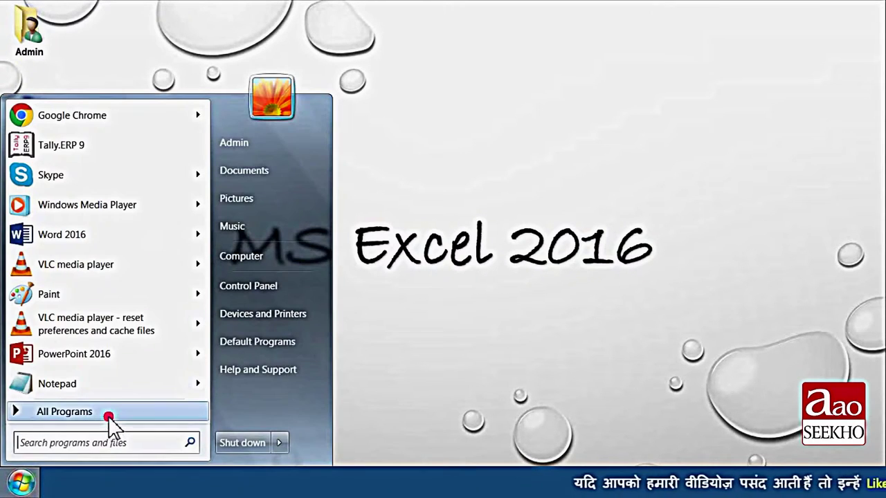
{"action": "left_click", "coordinate": [108, 413]}
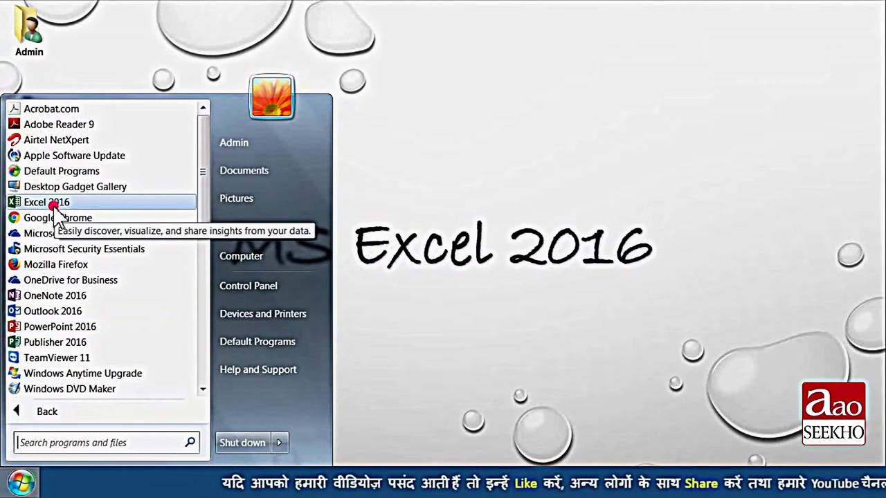
{"action": "left_click", "coordinate": [54, 205]}
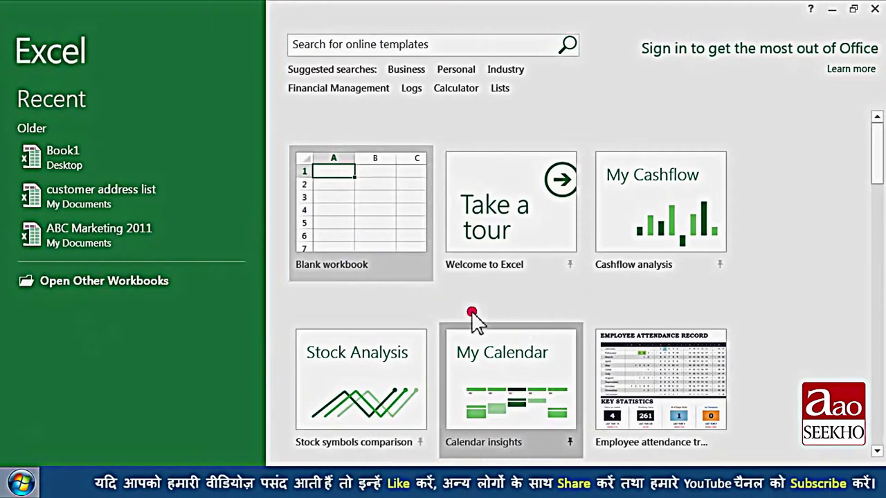
{"action": "mouse_move", "coordinate": [132, 197]}
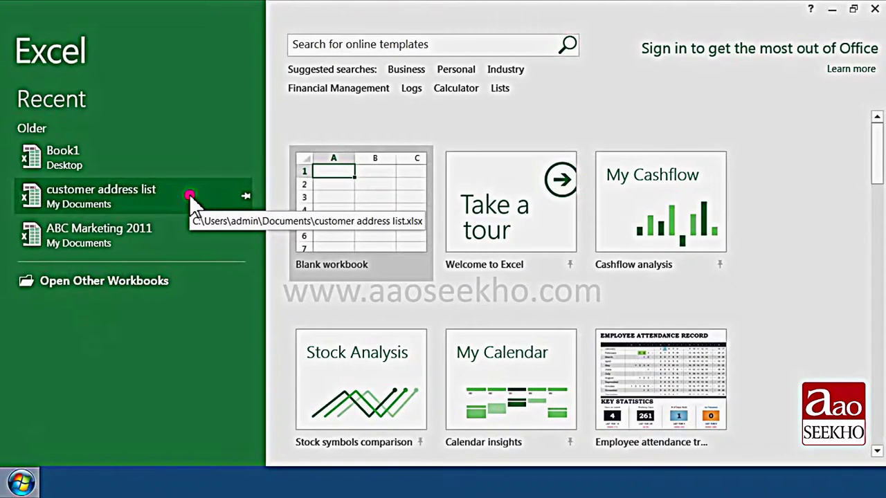
{"action": "scroll", "coordinate": [540, 228], "scroll_direction": "down", "scroll_amount": 1}
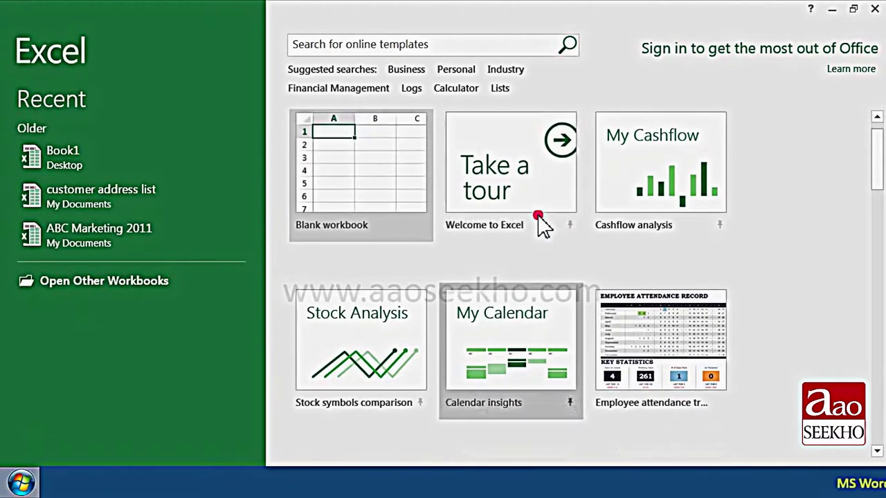
{"action": "scroll", "coordinate": [544, 224], "scroll_direction": "down", "scroll_amount": 2}
{"action": "scroll", "coordinate": [544, 224], "scroll_direction": "down", "scroll_amount": 1}
{"action": "scroll", "coordinate": [668, 245], "scroll_direction": "up", "scroll_amount": 4}
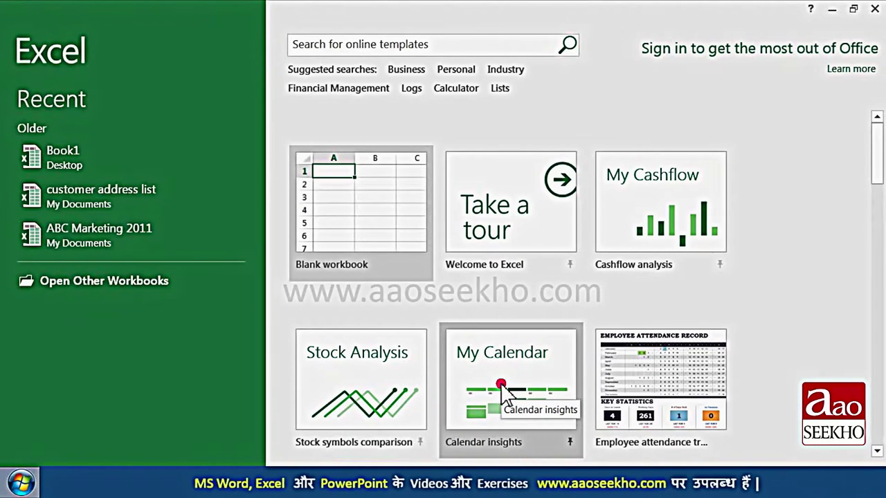
{"action": "scroll", "coordinate": [544, 370], "scroll_direction": "down", "scroll_amount": 3}
{"action": "scroll", "coordinate": [550, 370], "scroll_direction": "down", "scroll_amount": 3}
{"action": "scroll", "coordinate": [550, 380], "scroll_direction": "down", "scroll_amount": 3}
{"action": "scroll", "coordinate": [547, 377], "scroll_direction": "down", "scroll_amount": 1}
{"action": "scroll", "coordinate": [547, 377], "scroll_direction": "down", "scroll_amount": 3}
{"action": "scroll", "coordinate": [547, 377], "scroll_direction": "down", "scroll_amount": 2}
{"action": "scroll", "coordinate": [547, 378], "scroll_direction": "down", "scroll_amount": 1}
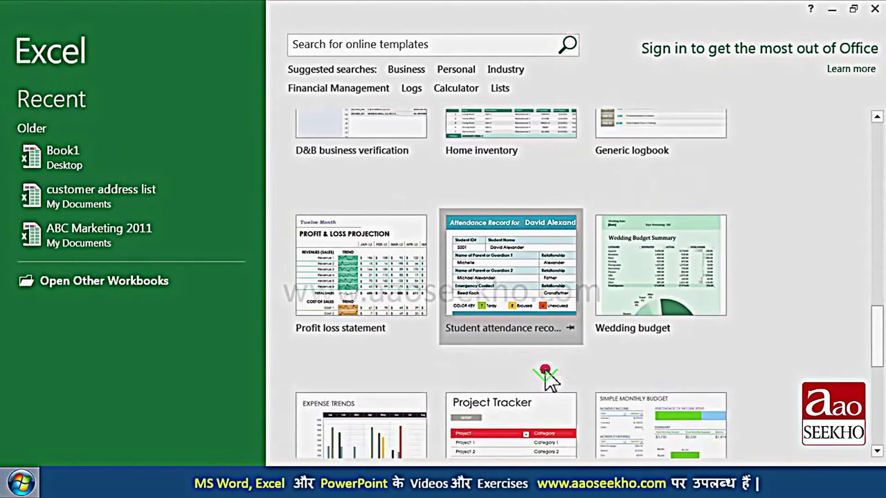
{"action": "scroll", "coordinate": [547, 378], "scroll_direction": "up", "scroll_amount": 1}
{"action": "scroll", "coordinate": [547, 377], "scroll_direction": "up", "scroll_amount": 3}
{"action": "scroll", "coordinate": [547, 377], "scroll_direction": "up", "scroll_amount": 3}
{"action": "scroll", "coordinate": [547, 378], "scroll_direction": "up", "scroll_amount": 2}
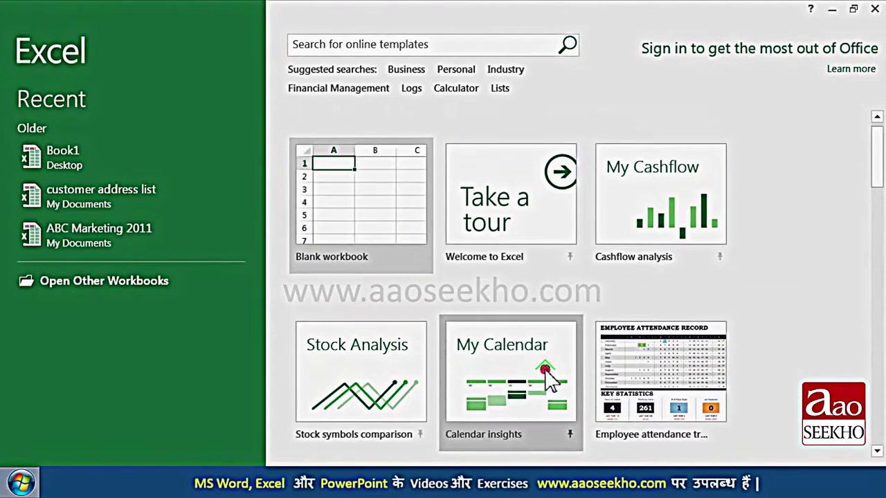
{"action": "scroll", "coordinate": [547, 378], "scroll_direction": "down", "scroll_amount": 5}
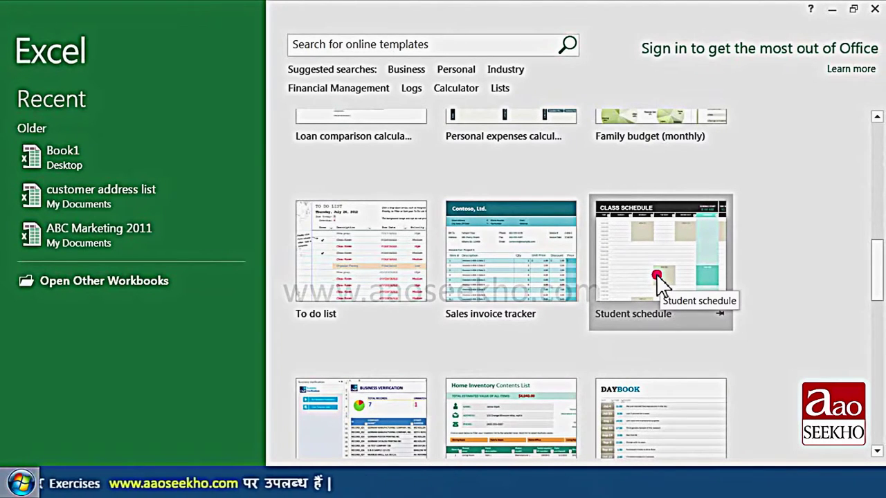
- Create a workbook from the Student schedule template, then close Excel with Don't Save
{"action": "left_click", "coordinate": [657, 277]}
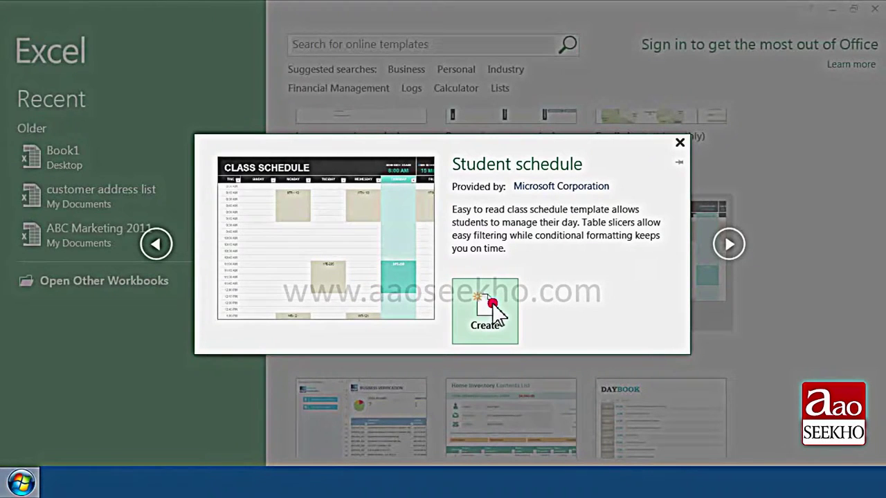
{"action": "left_click", "coordinate": [493, 304]}
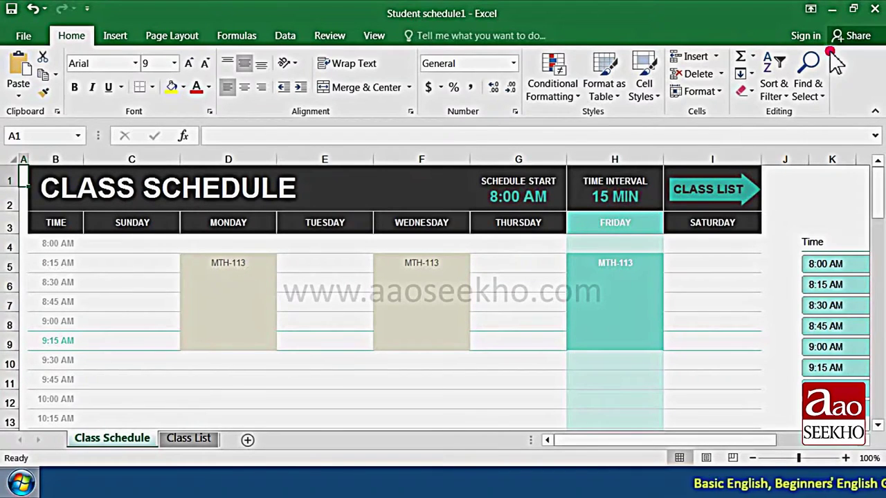
{"action": "left_click", "coordinate": [876, 8]}
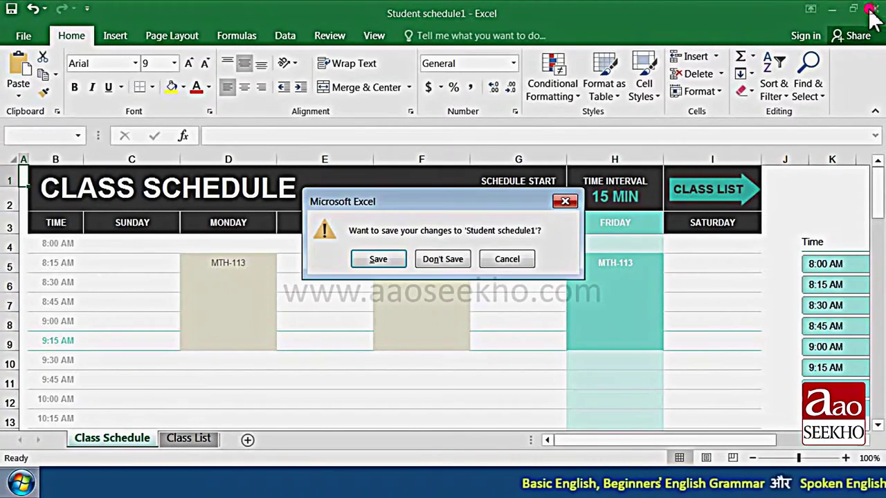
{"action": "left_click", "coordinate": [446, 259]}
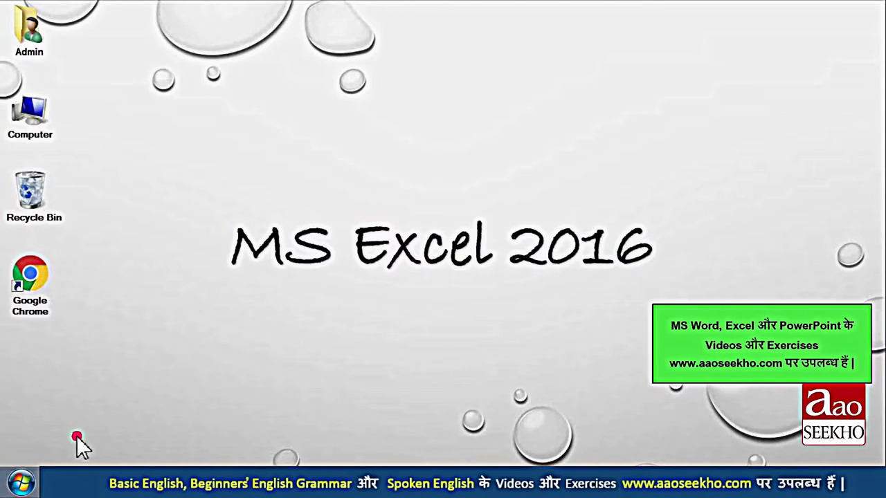
- Search the Start menu for 'excel 2016' to relaunch Excel
{"action": "left_click", "coordinate": [23, 482]}
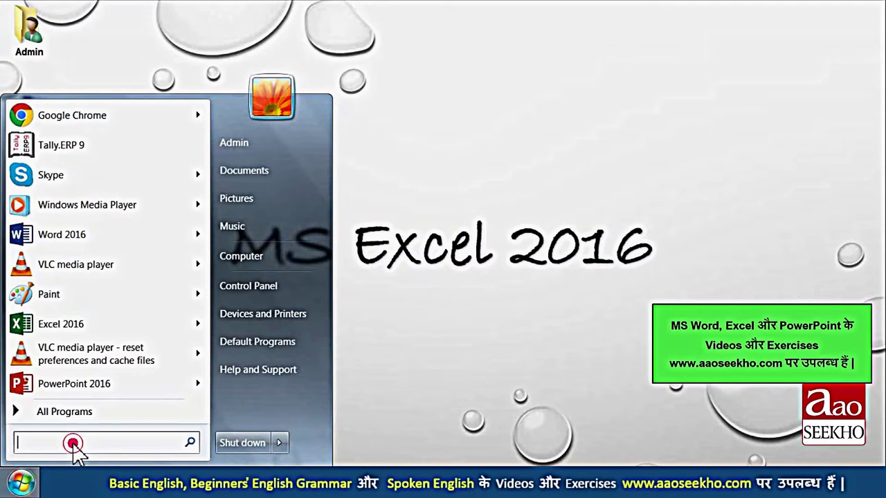
{"action": "type", "text": "excel 2016"}
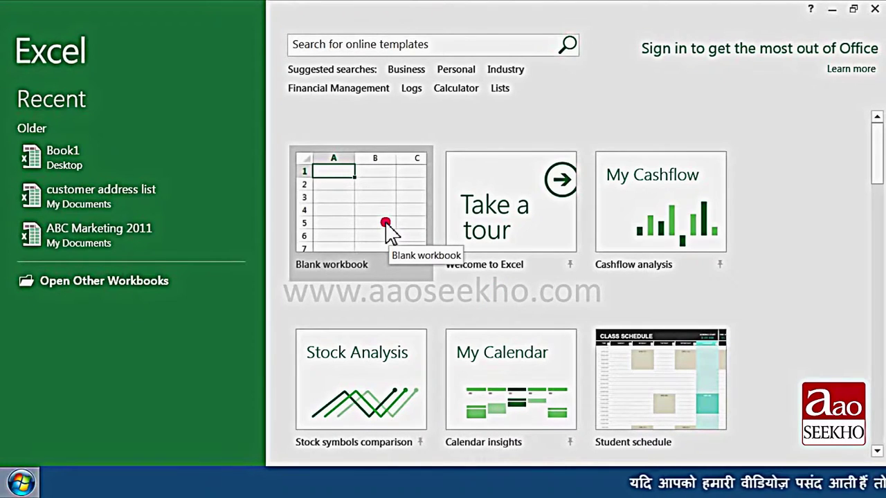
- Open a blank workbook, Book1, from the Excel start screen
{"action": "left_click", "coordinate": [385, 224]}
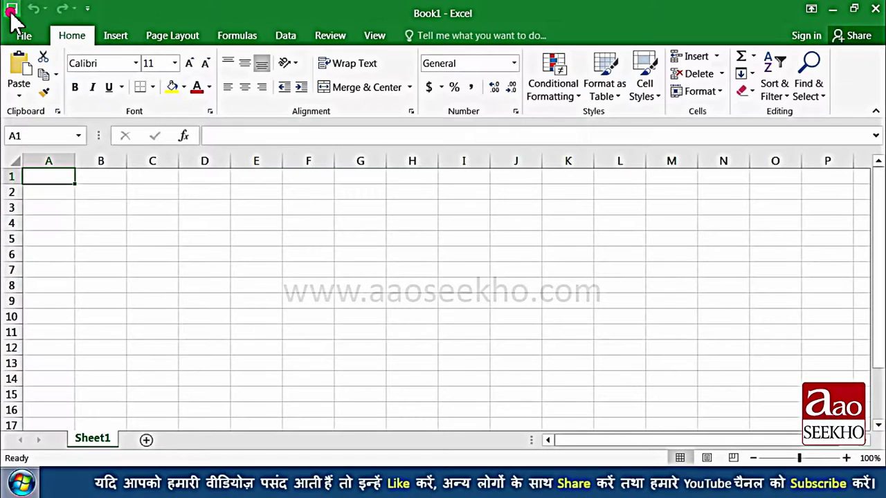
{"action": "left_click", "coordinate": [90, 10]}
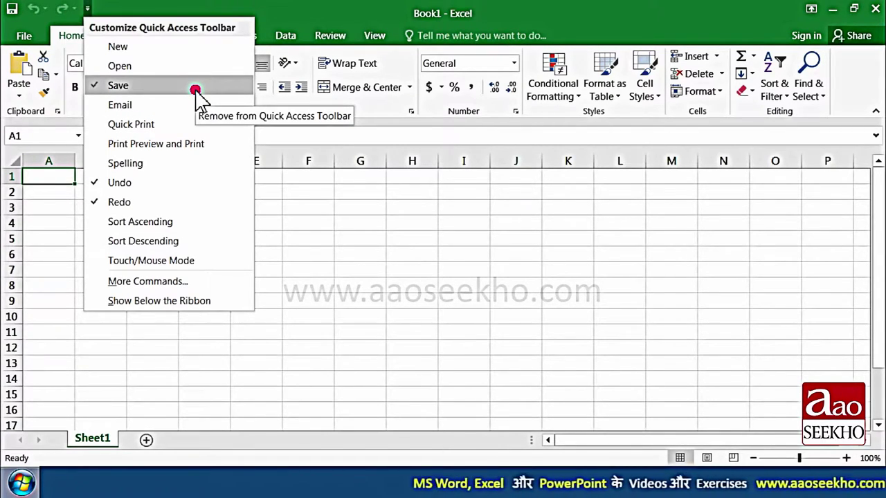
{"action": "left_click", "coordinate": [232, 94]}
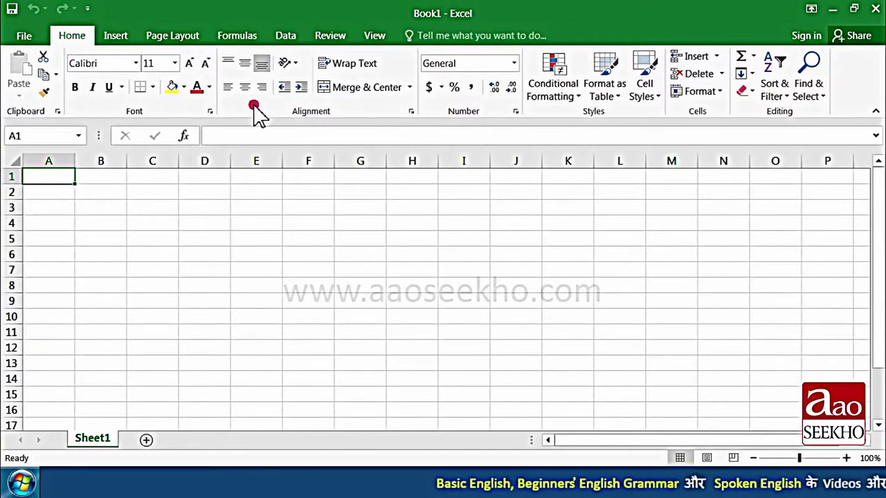
{"action": "left_click", "coordinate": [119, 38]}
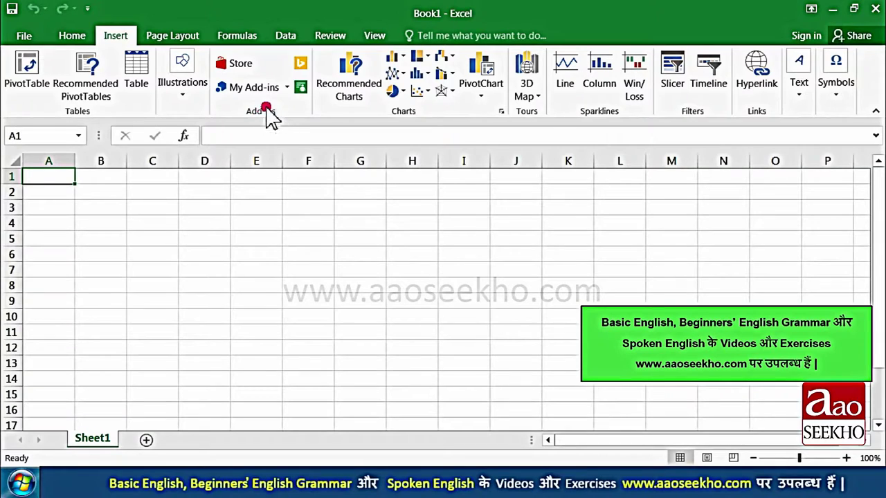
{"action": "left_click", "coordinate": [166, 36]}
{"action": "left_click", "coordinate": [223, 38]}
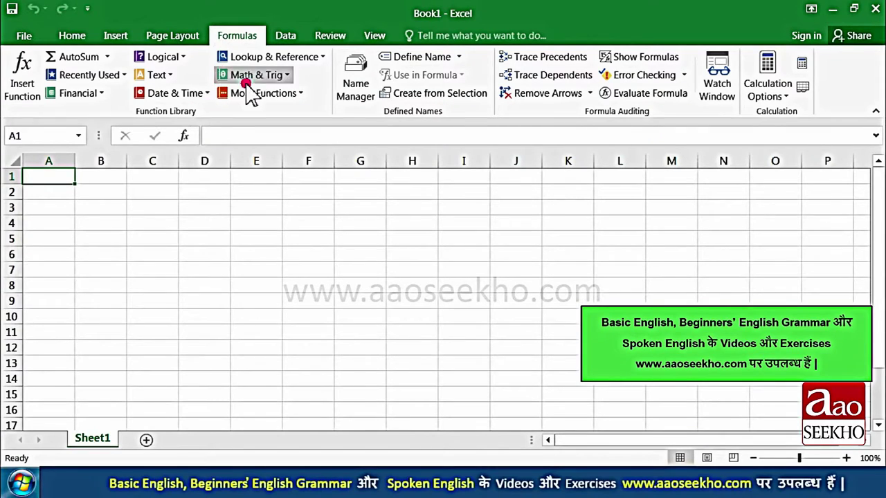
{"action": "left_click", "coordinate": [80, 40]}
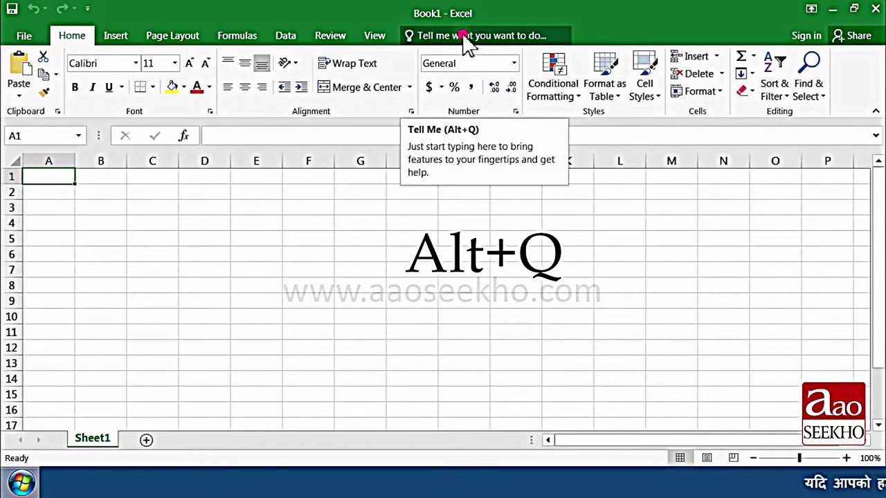
{"action": "key", "text": "alt+q"}
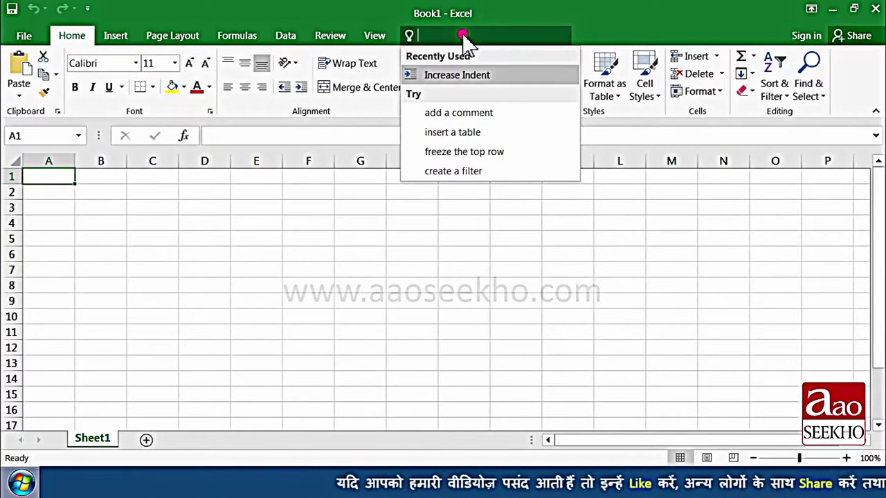
{"action": "type", "text": "backg"}
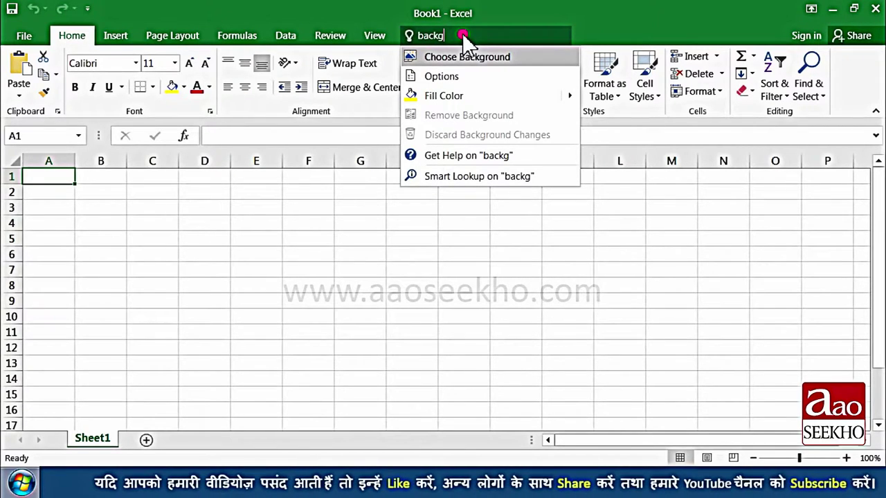
{"action": "left_click", "coordinate": [491, 61]}
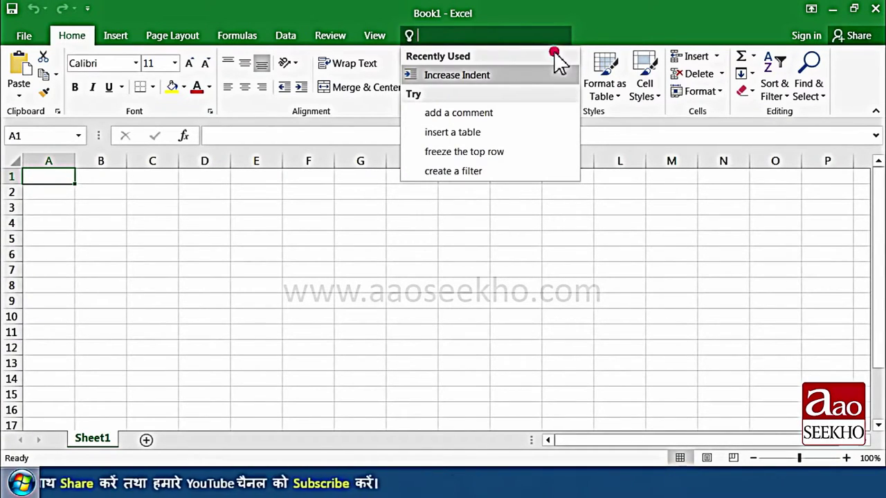
{"action": "key", "text": "Escape"}
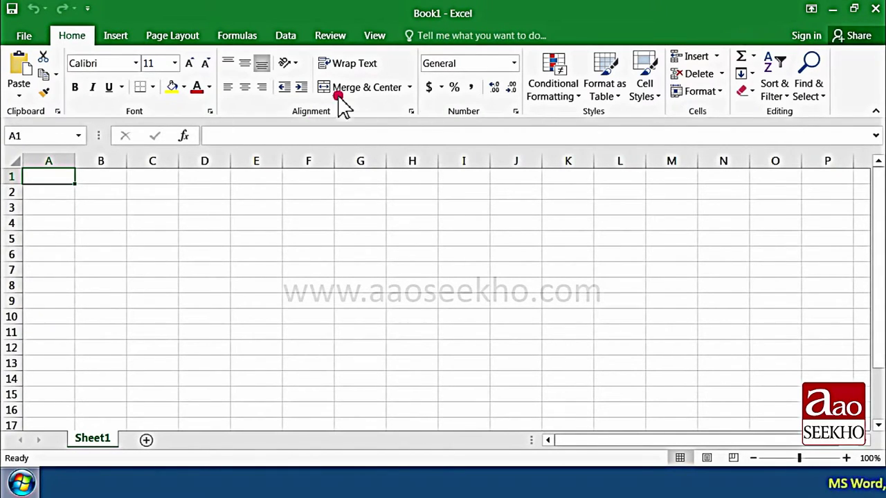
- Auto-hide the ribbon, reveal and hide it once, then reopen Ribbon Display Options
{"action": "left_click", "coordinate": [810, 9]}
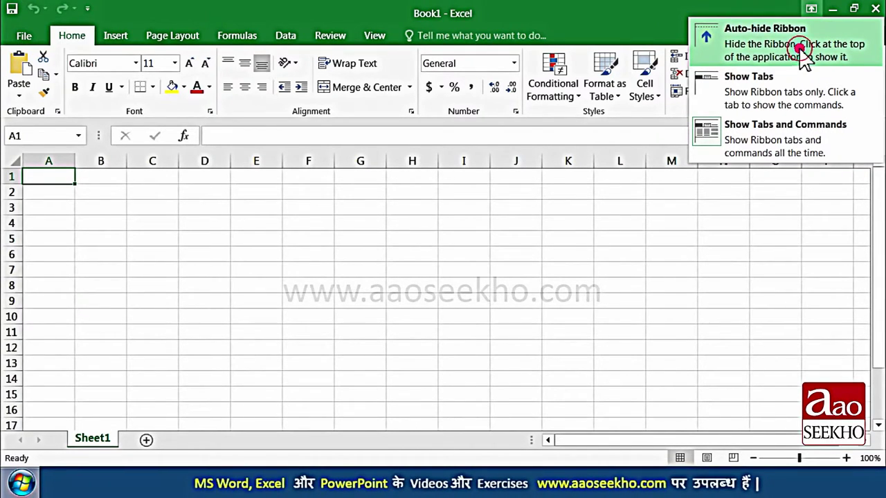
{"action": "left_click", "coordinate": [799, 48]}
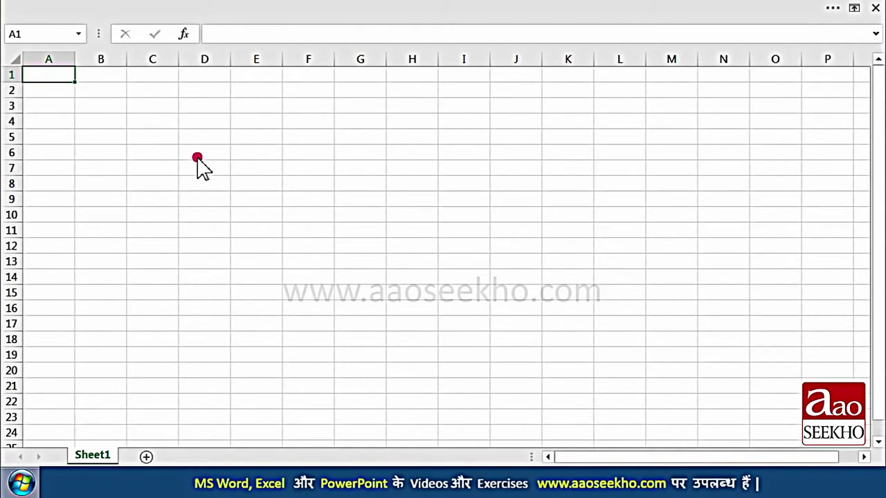
{"action": "left_click", "coordinate": [401, 13]}
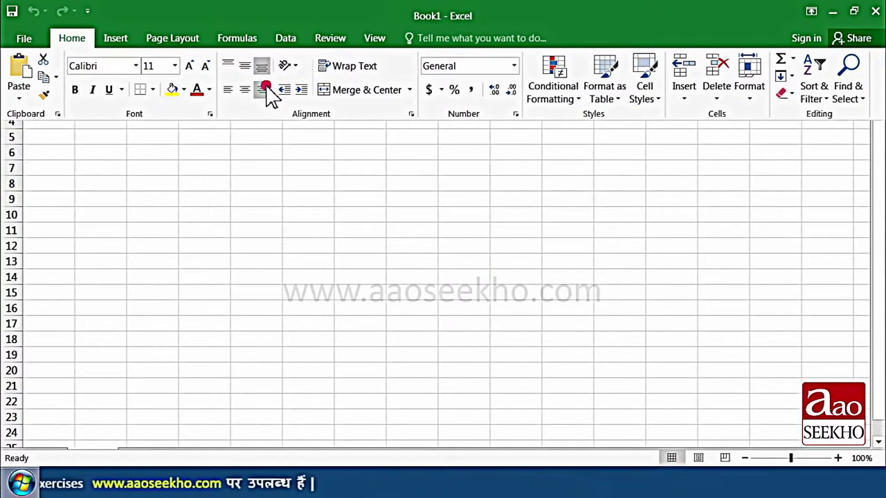
{"action": "left_click", "coordinate": [154, 153]}
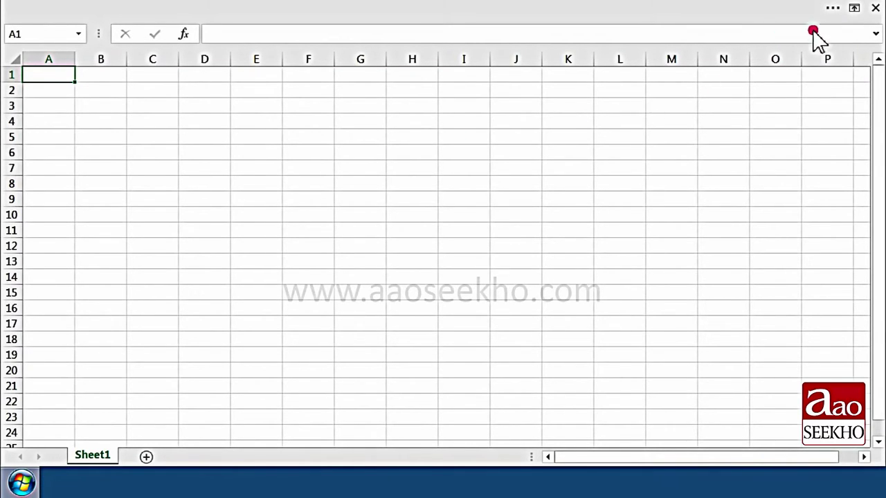
{"action": "left_click", "coordinate": [852, 10]}
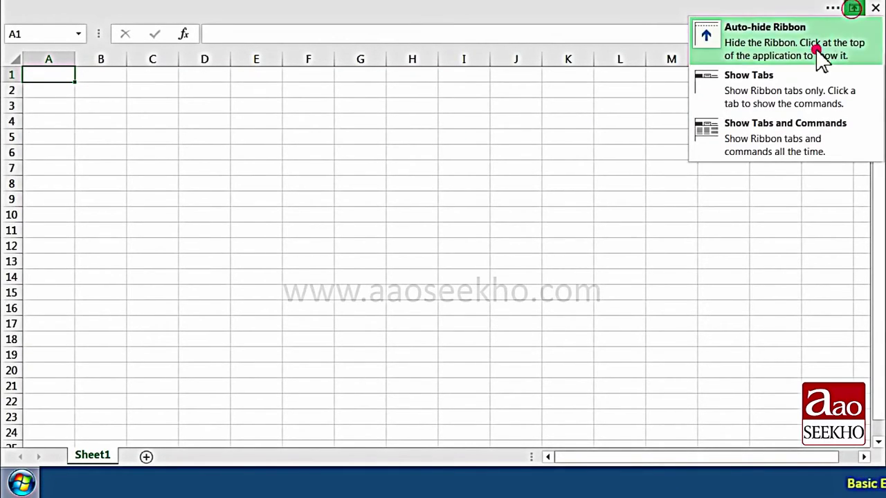
- Choose Show Tabs, expanding the Home commands temporarily and collapsing them again
{"action": "left_click", "coordinate": [789, 92]}
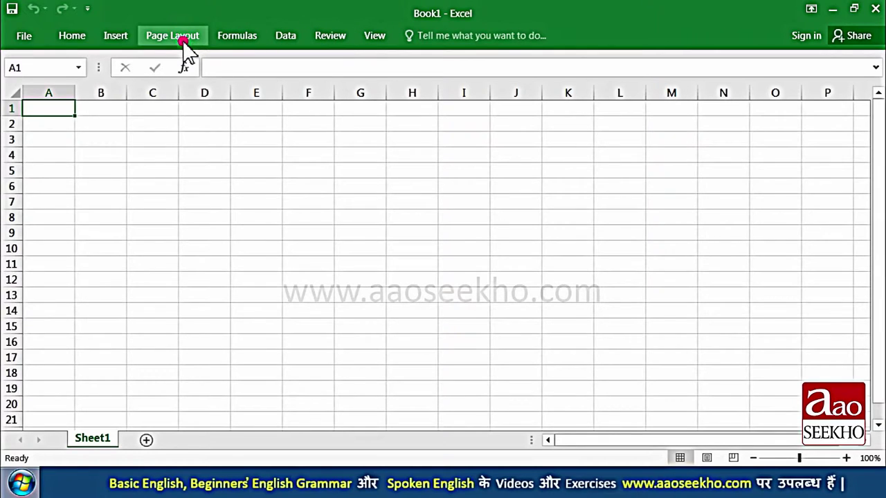
{"action": "left_click", "coordinate": [79, 35]}
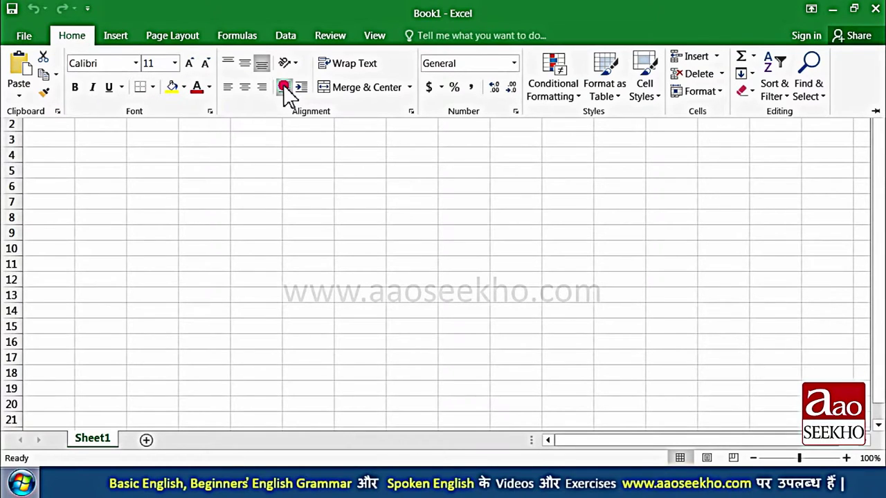
{"action": "left_click", "coordinate": [220, 178]}
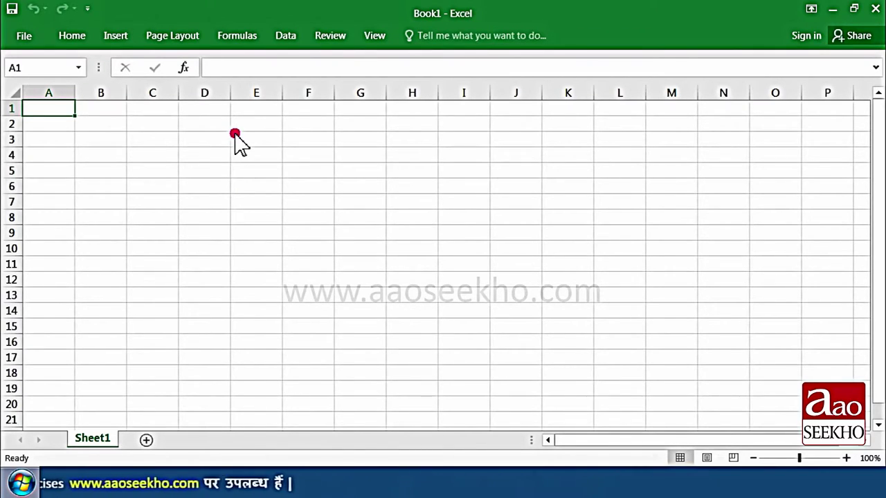
- Set Ribbon Display Options to Show Tabs and Commands
{"action": "left_click", "coordinate": [811, 9]}
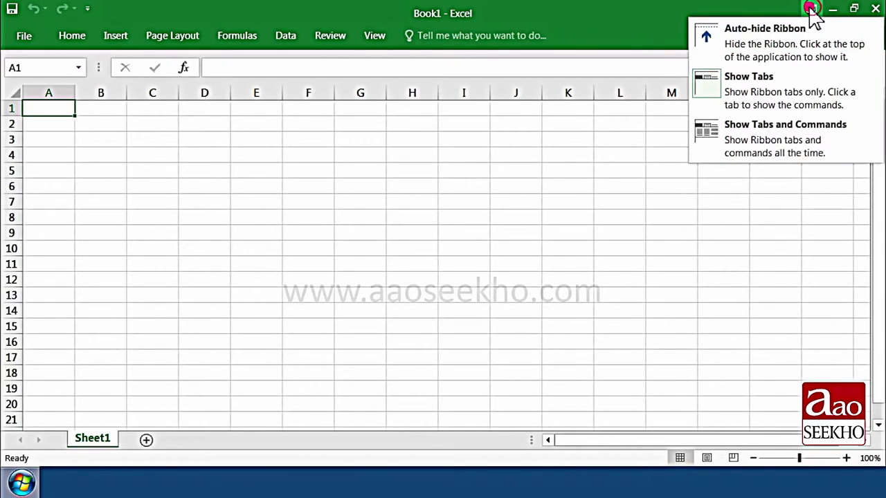
{"action": "left_click", "coordinate": [794, 129]}
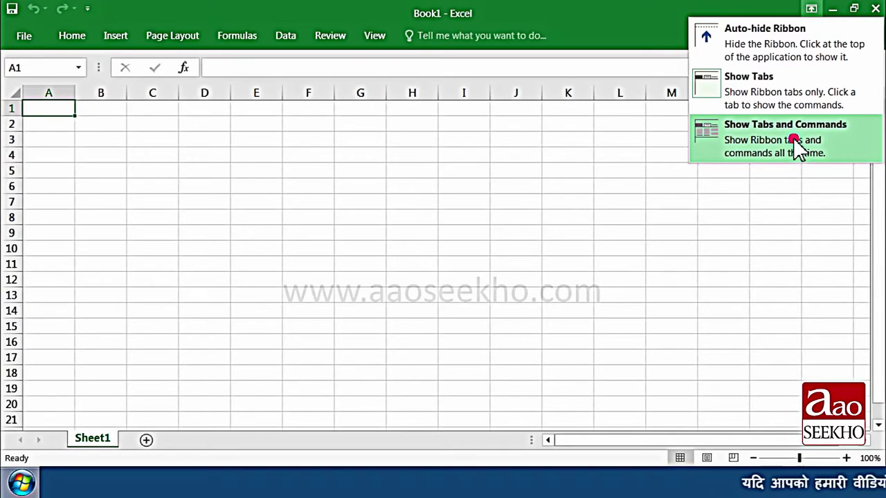
{"action": "left_click", "coordinate": [794, 140]}
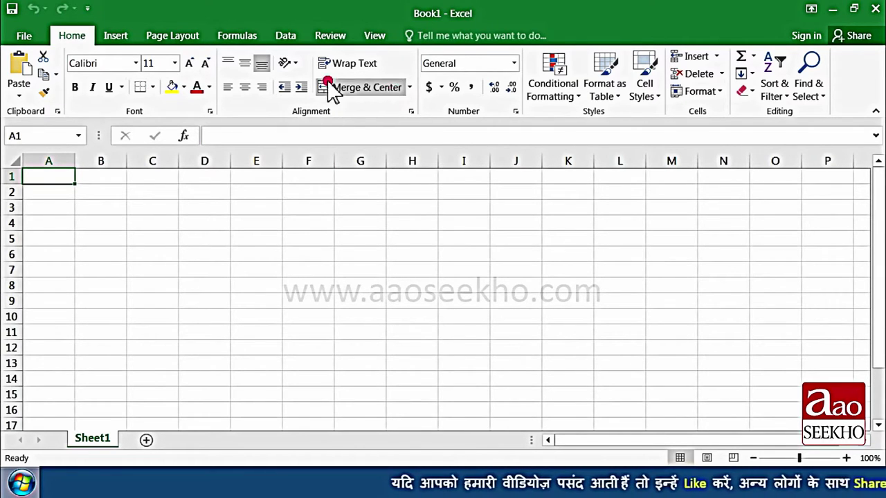
{"action": "left_click", "coordinate": [141, 235]}
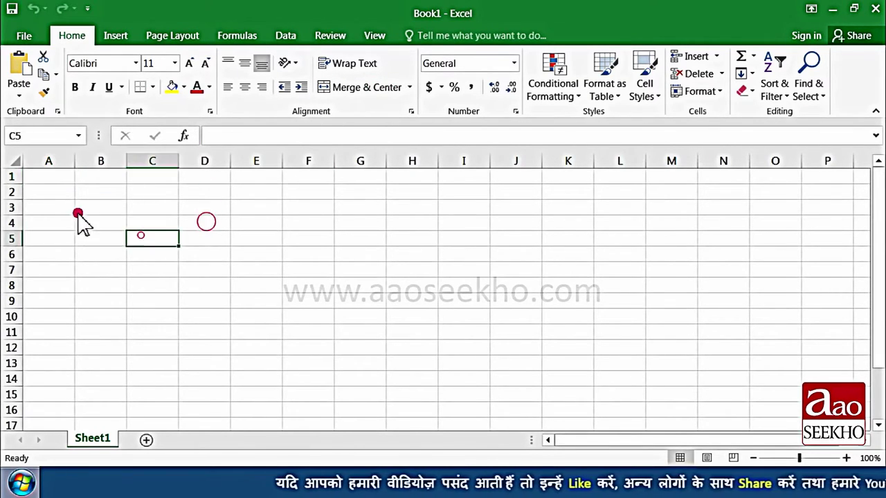
{"action": "left_click", "coordinate": [79, 213]}
{"action": "left_click", "coordinate": [90, 191]}
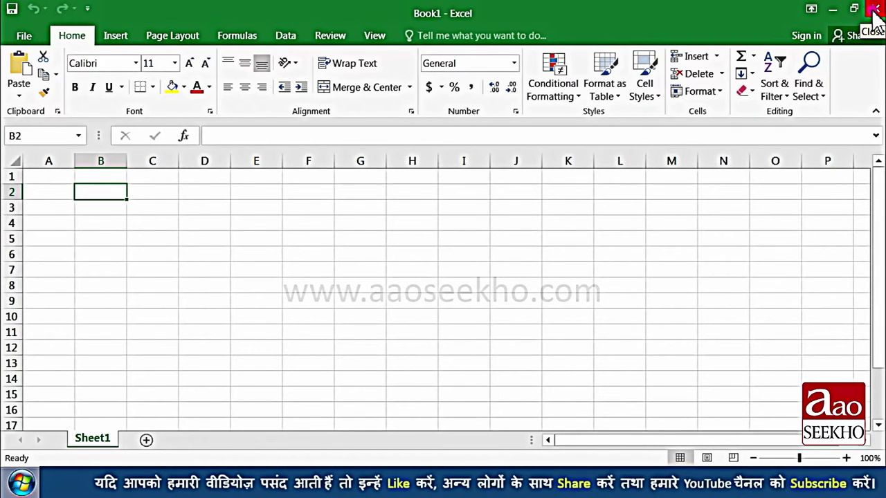
{"action": "key", "text": "ctrl+Home"}
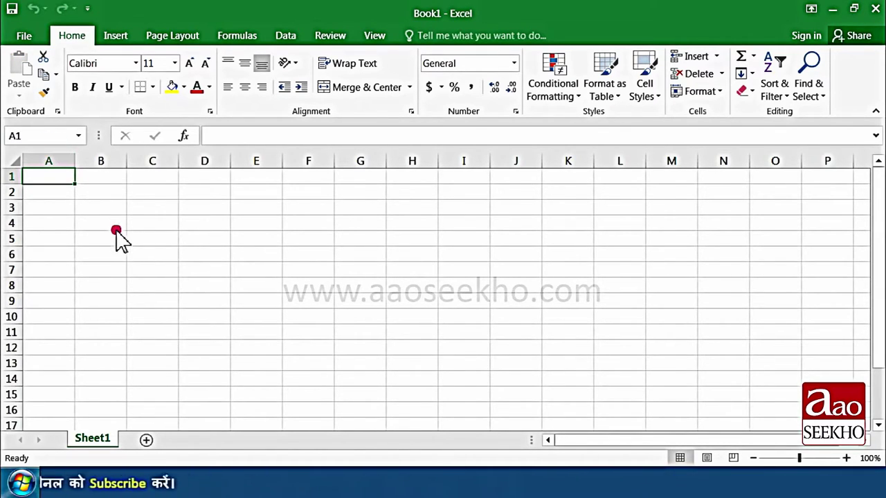
{"action": "left_click", "coordinate": [108, 199]}
{"action": "left_click", "coordinate": [101, 255]}
{"action": "left_click", "coordinate": [162, 239]}
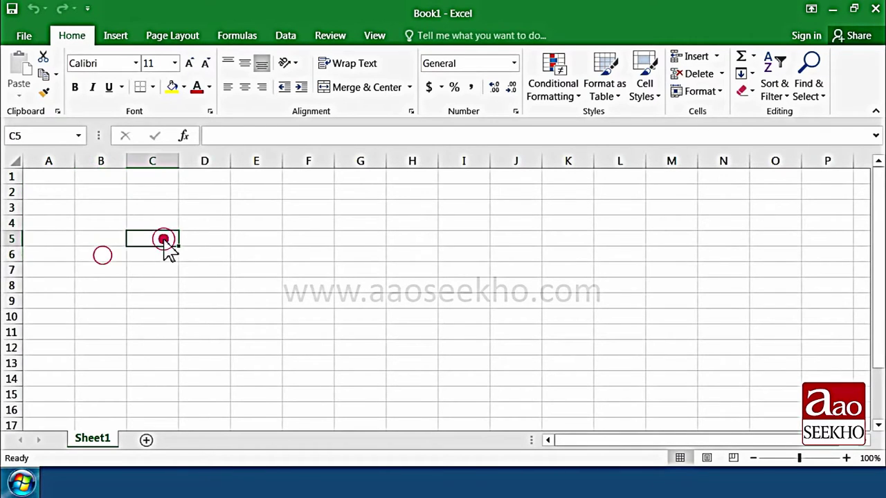
{"action": "left_click", "coordinate": [100, 238]}
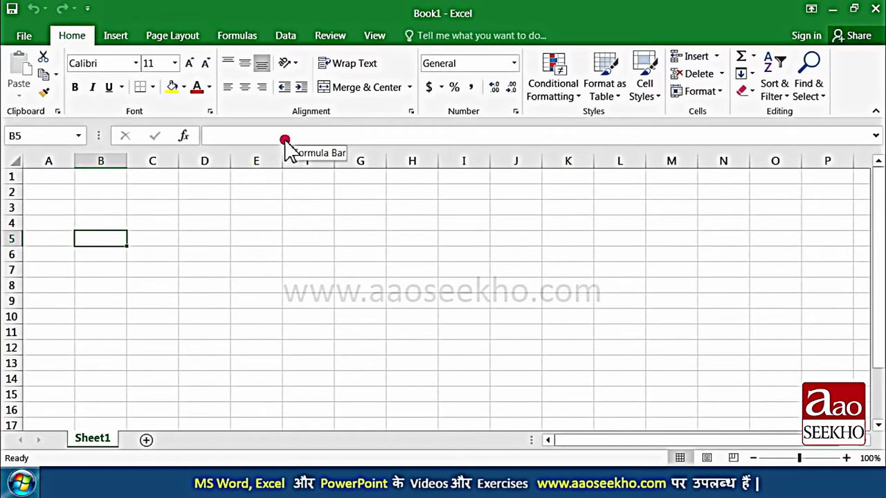
- Select cell A4, ranges A4:E5 and G1:G15, then cells B5, C5, C7 and D6
{"action": "left_click", "coordinate": [49, 223]}
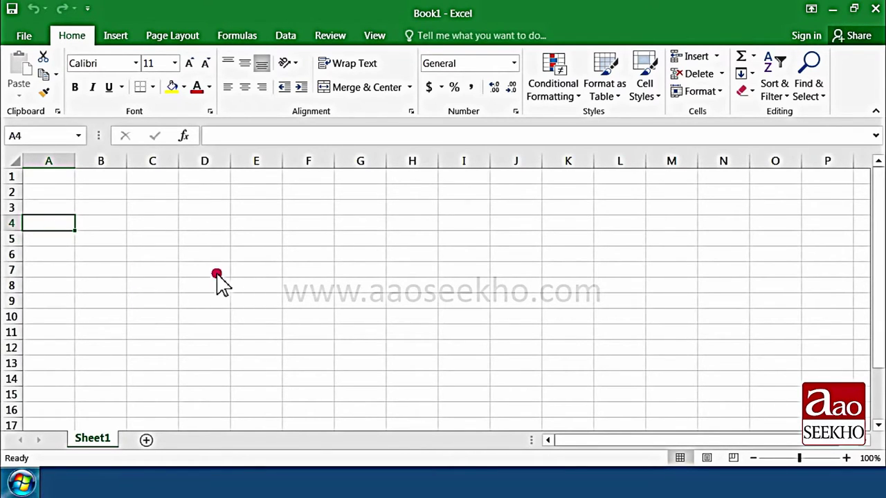
{"action": "left_click_drag", "start_coordinate": [51, 220], "coordinate": [242, 235]}
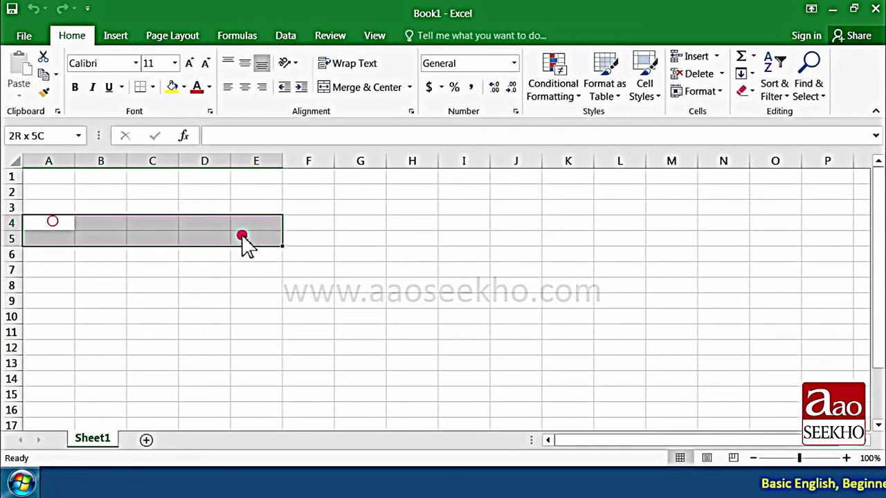
{"action": "left_click_drag", "start_coordinate": [362, 179], "coordinate": [356, 386]}
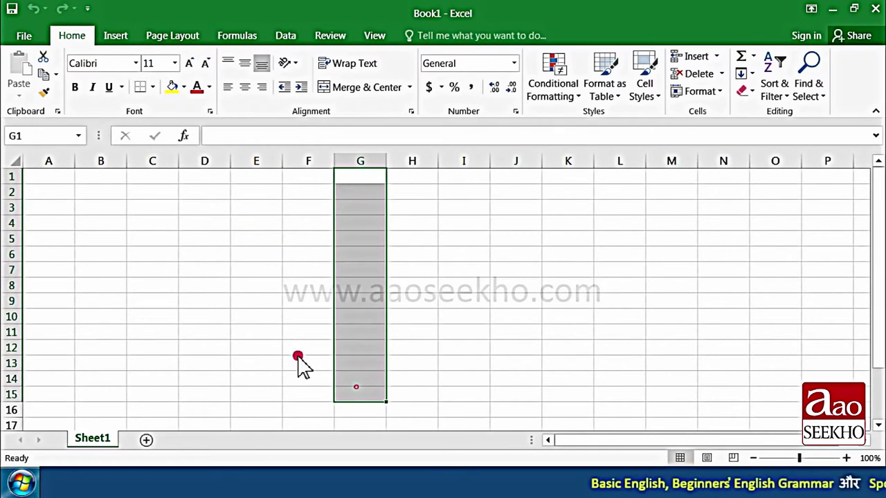
{"action": "left_click", "coordinate": [109, 242]}
{"action": "left_click", "coordinate": [158, 239]}
{"action": "left_click", "coordinate": [155, 272]}
{"action": "left_click", "coordinate": [199, 258]}
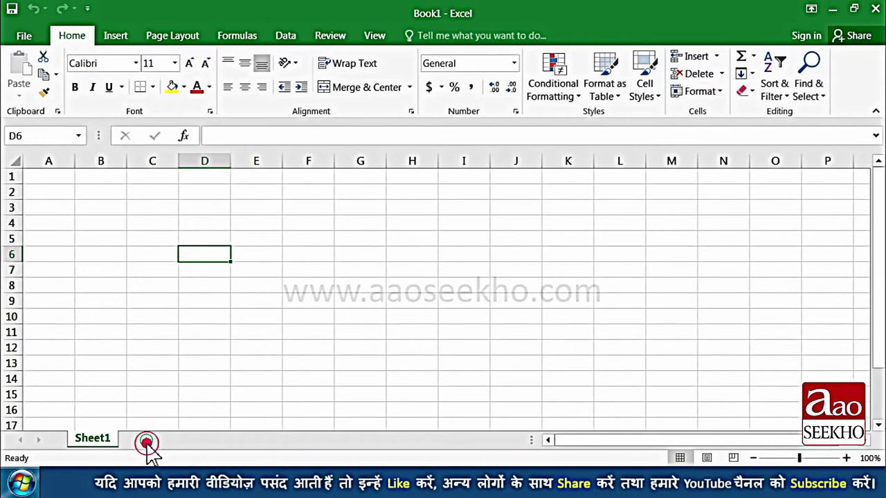
- Add Sheet2 and Sheet3, then return to Sheet1
{"action": "left_click", "coordinate": [147, 441]}
{"action": "left_click", "coordinate": [197, 441]}
{"action": "key", "text": "ctrl+shift+Page_Up"}
{"action": "left_click", "coordinate": [156, 439]}
{"action": "left_click", "coordinate": [92, 438]}
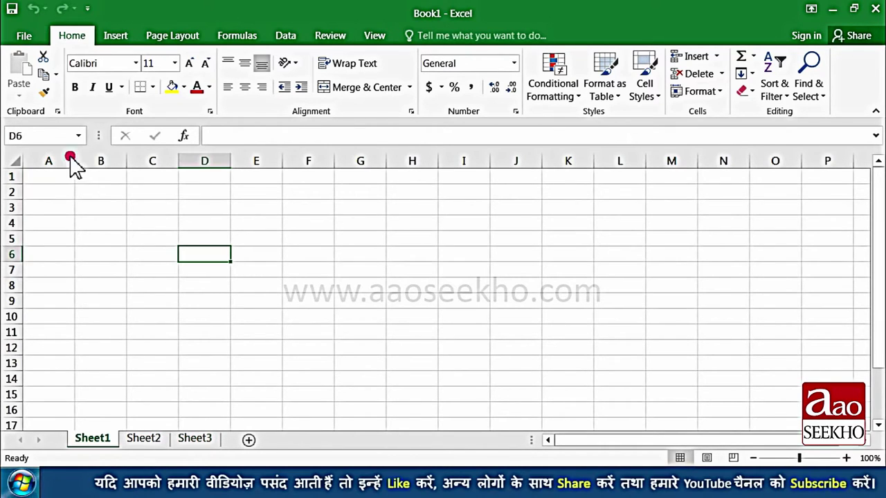
{"action": "left_click", "coordinate": [30, 40]}
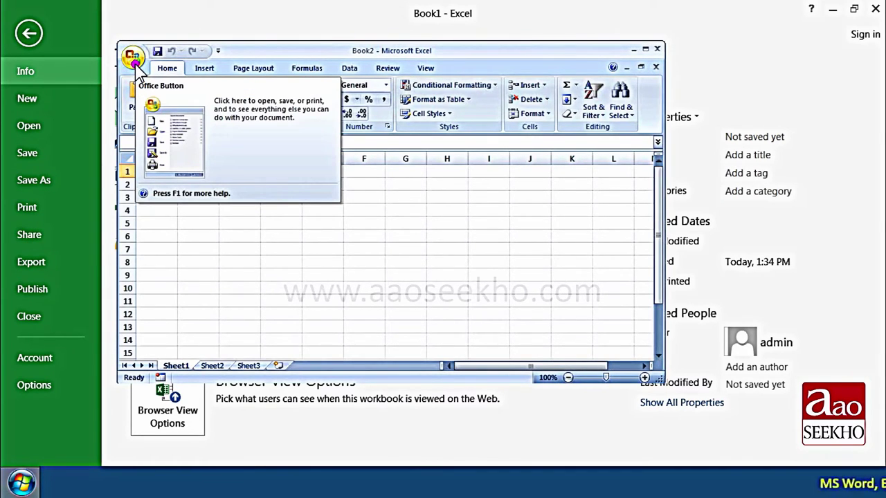
{"action": "left_click", "coordinate": [133, 58]}
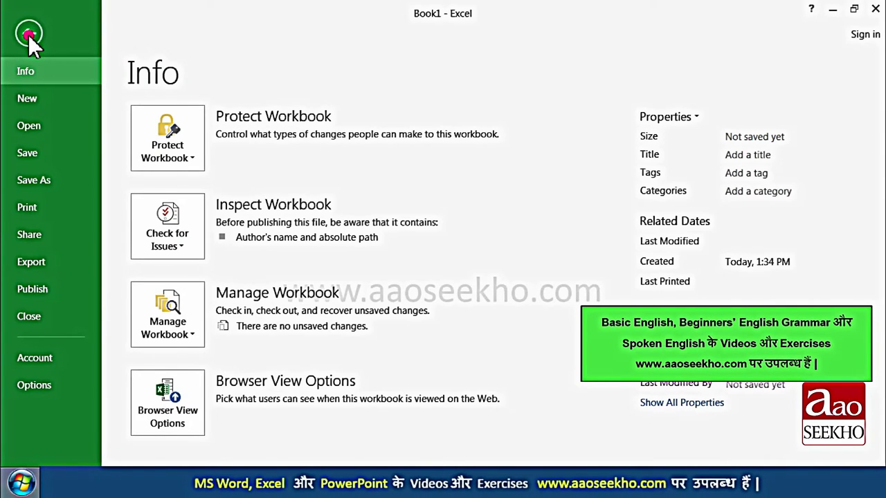
{"action": "left_click", "coordinate": [28, 33]}
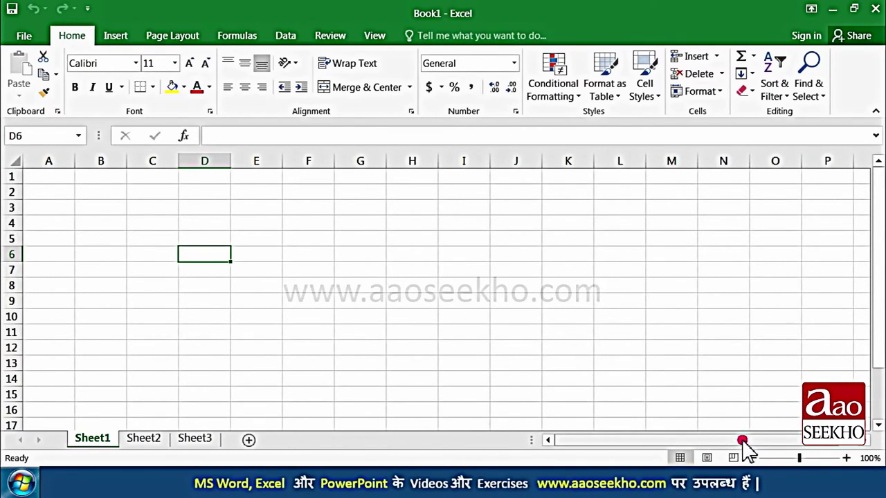
- Scroll the sheet, then use the zoom slider to shrink and re-enlarge the grid cells
{"action": "mouse_move", "coordinate": [880, 323]}
{"action": "left_mouse_down"}
{"action": "mouse_move", "coordinate": [882, 424]}
{"action": "mouse_move", "coordinate": [882, 287]}
{"action": "left_mouse_up"}
{"action": "mouse_move", "coordinate": [729, 439]}
{"action": "left_mouse_down"}
{"action": "mouse_move", "coordinate": [805, 444]}
{"action": "mouse_move", "coordinate": [688, 445]}
{"action": "left_mouse_up"}
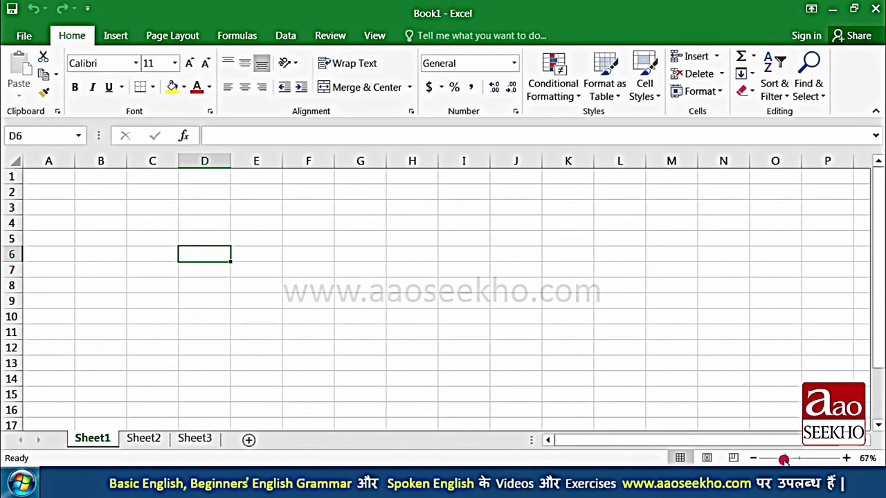
{"action": "left_click_drag", "start_coordinate": [778, 460], "coordinate": [795, 461]}
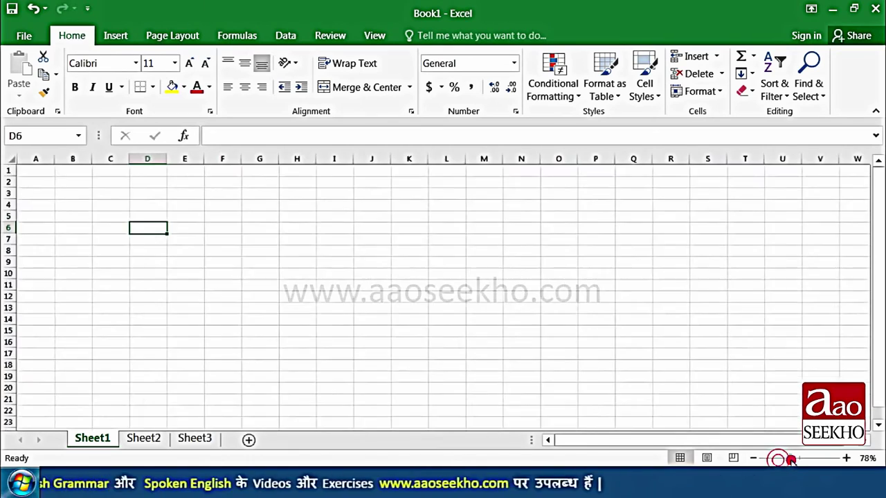